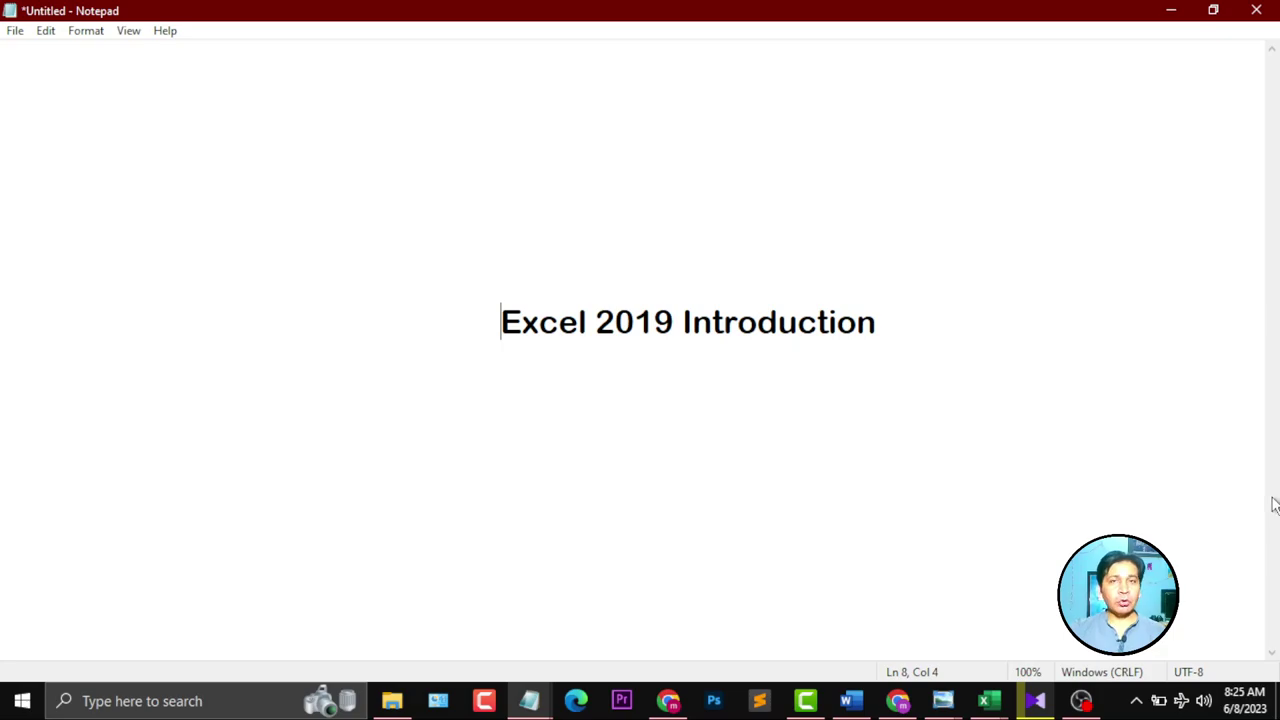
Search Windows for 'excel' and launch the Excel app from the best match
left_click(210, 700)
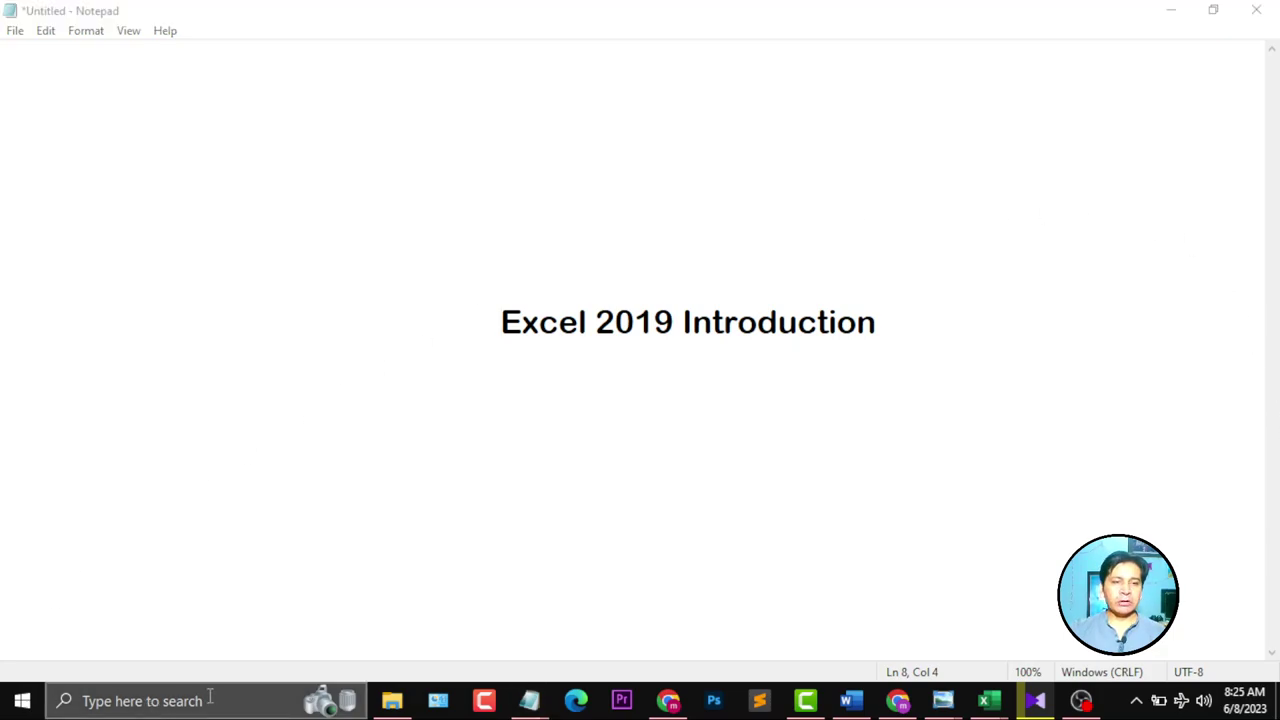
type("ex")
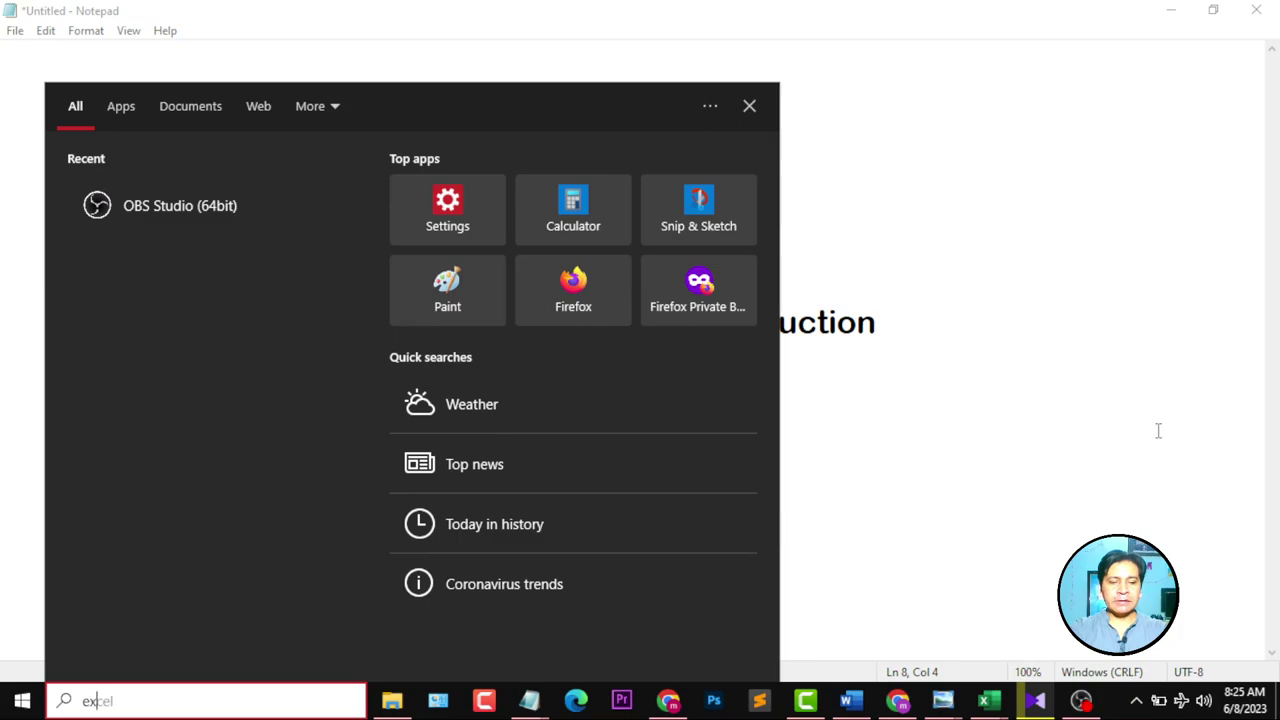
type("cel")
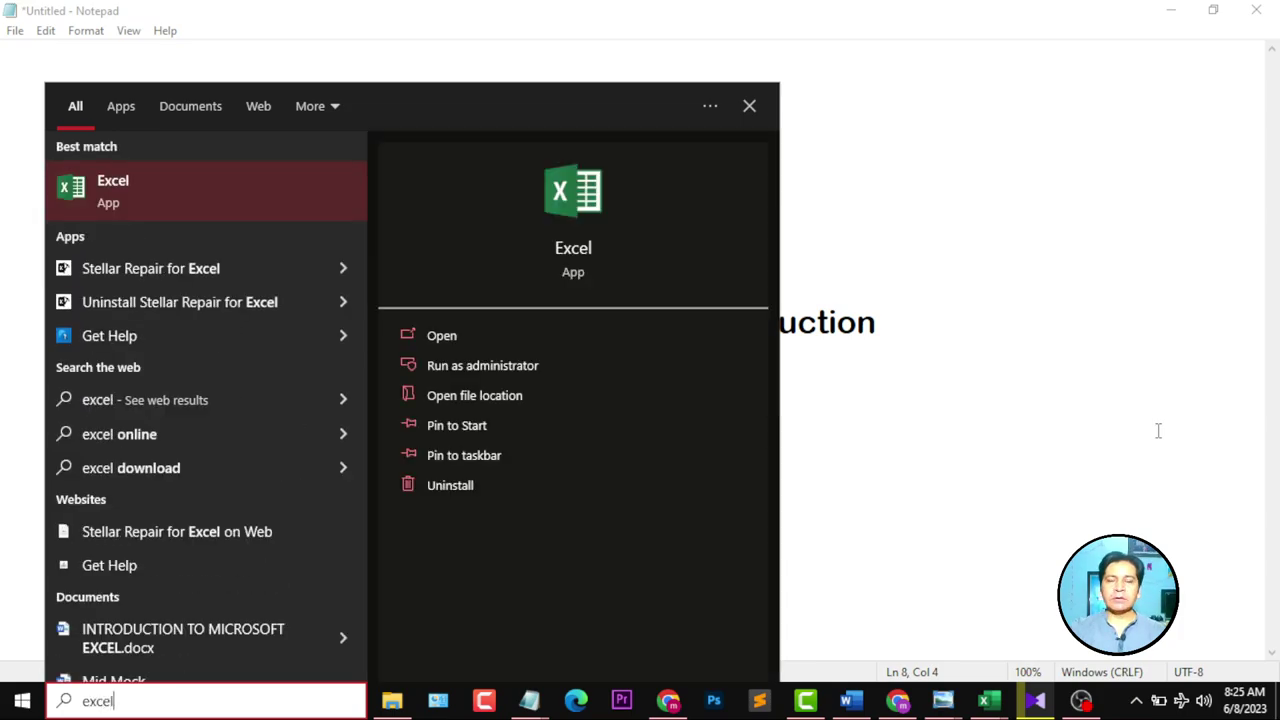
left_click(170, 215)
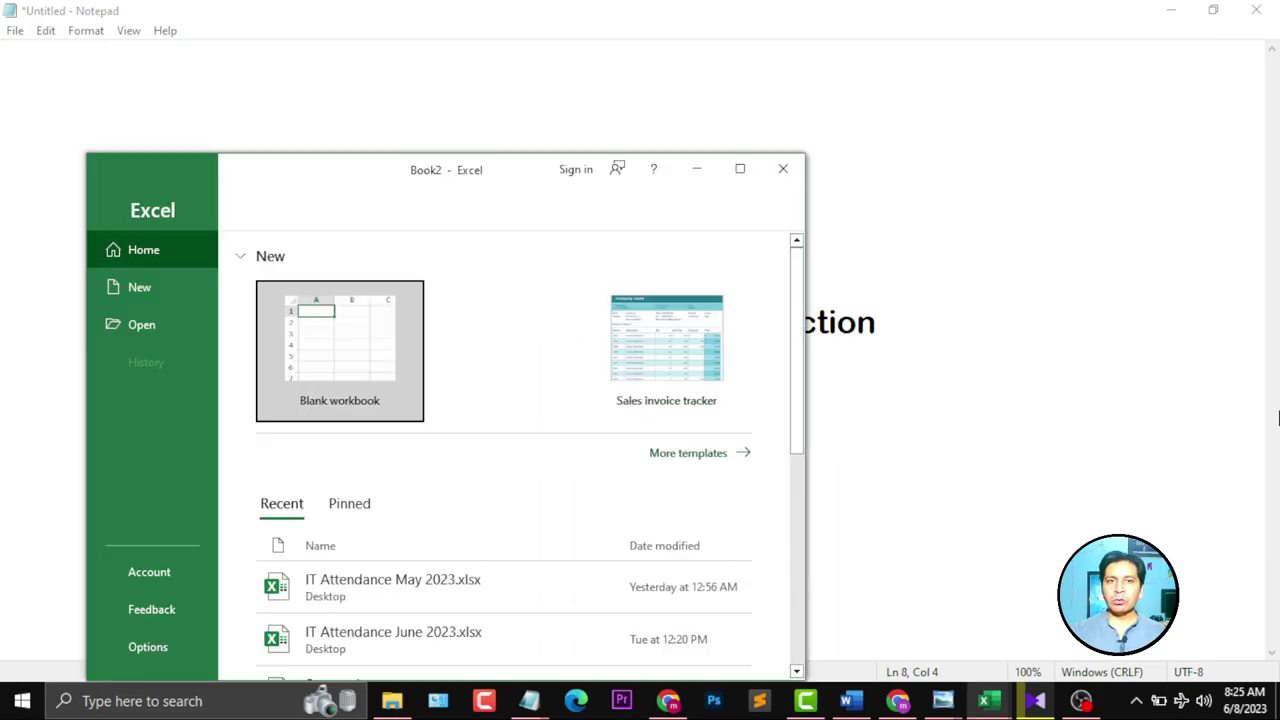
Maximize the Excel start window, confirm nothing is pinned, and return to Recent workbooks
left_click(740, 168)
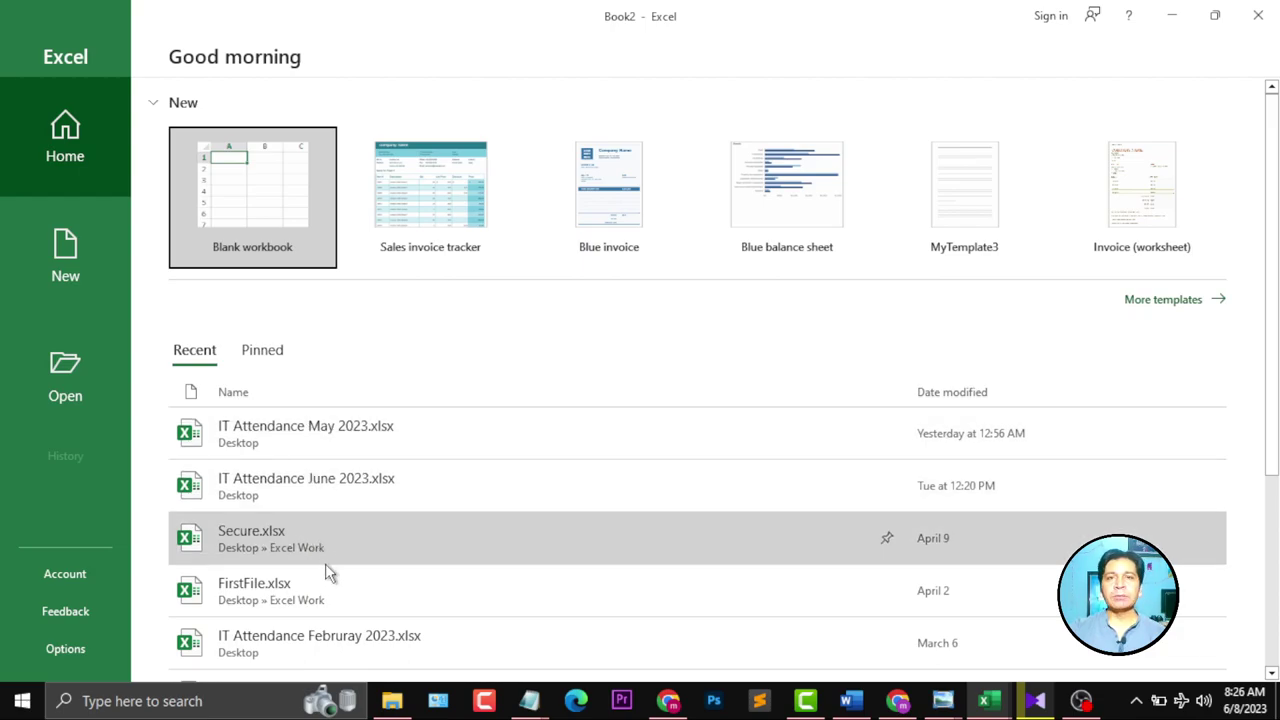
left_click(268, 358)
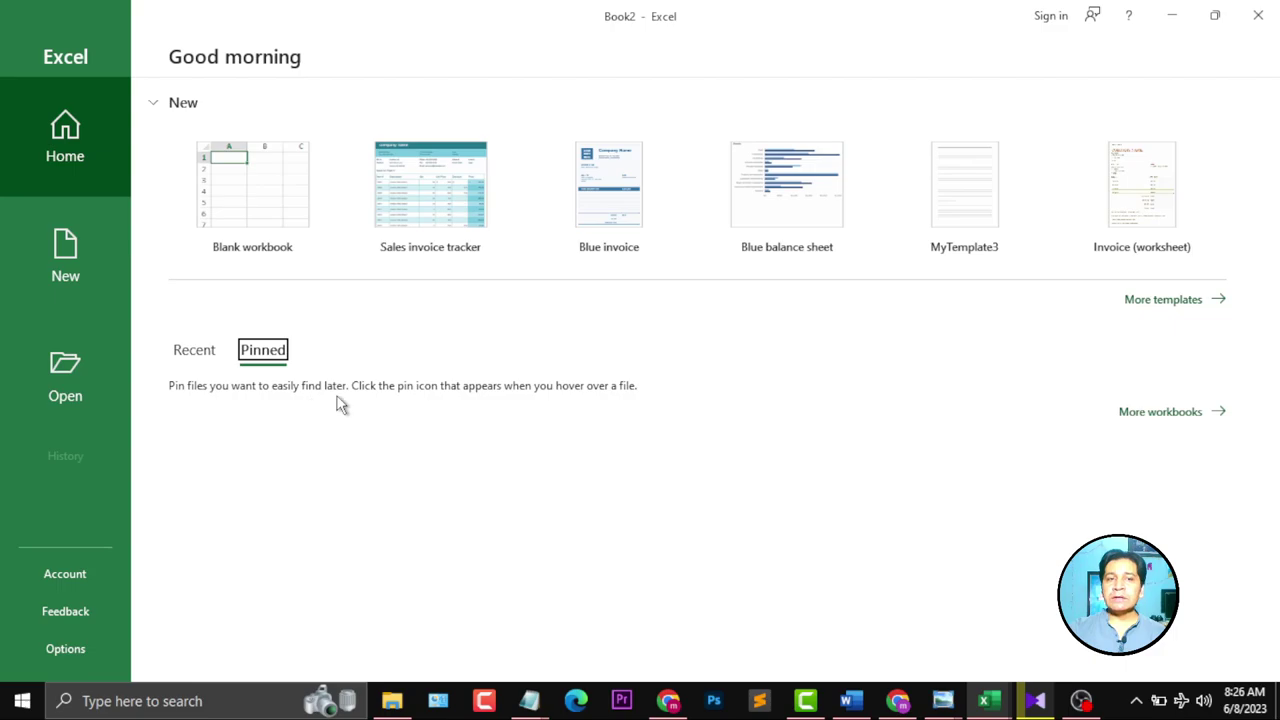
left_click(192, 354)
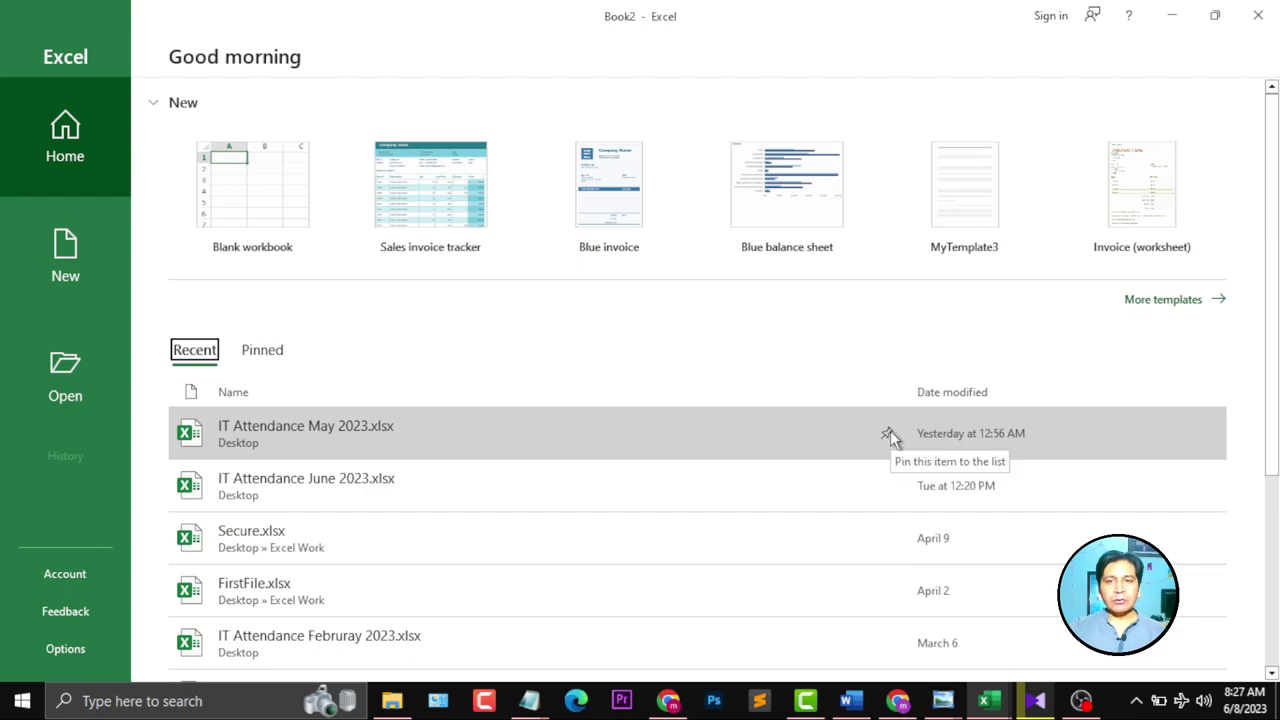
left_click(890, 434)
scroll(890, 430, "down", 3)
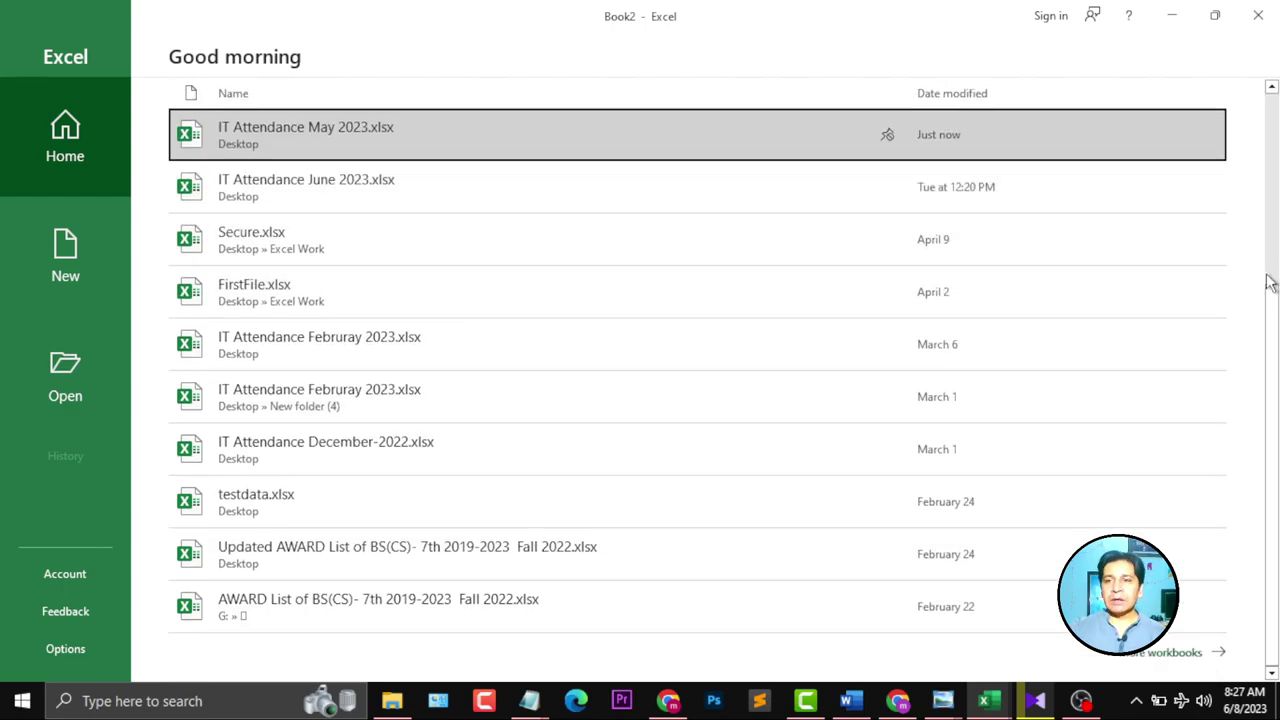
scroll(1272, 250, "up", 3)
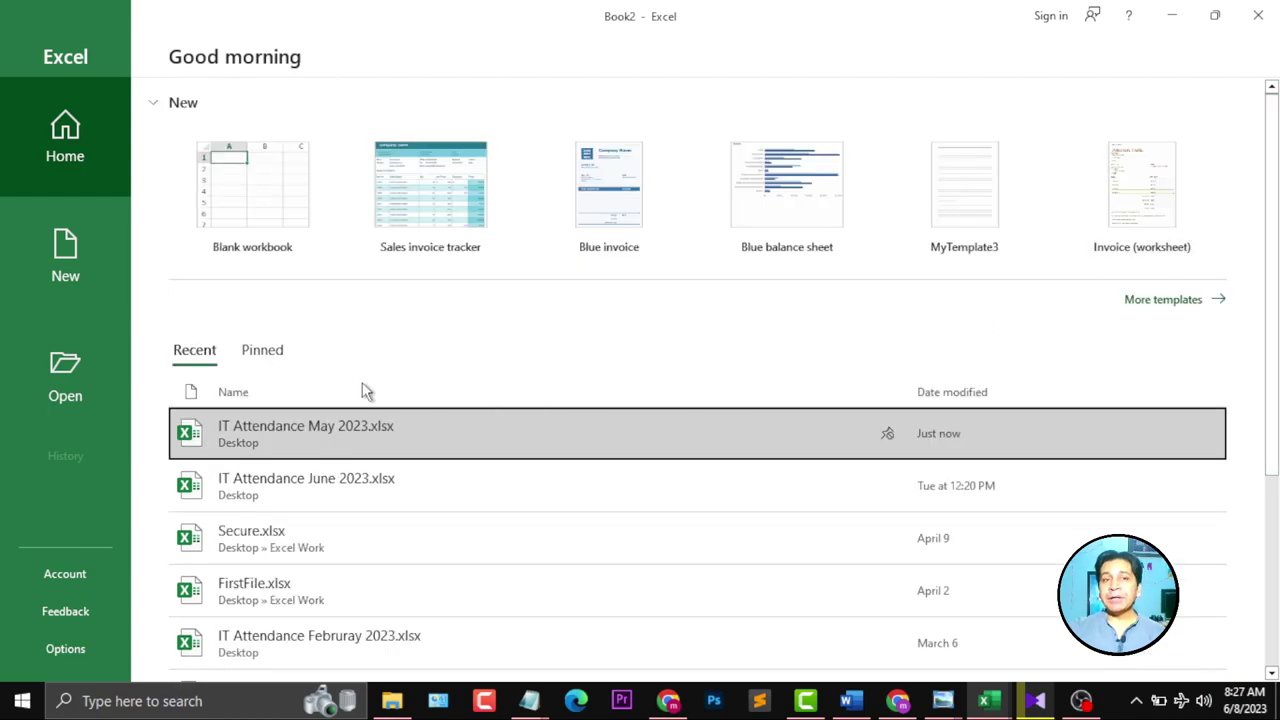
left_click(252, 358)
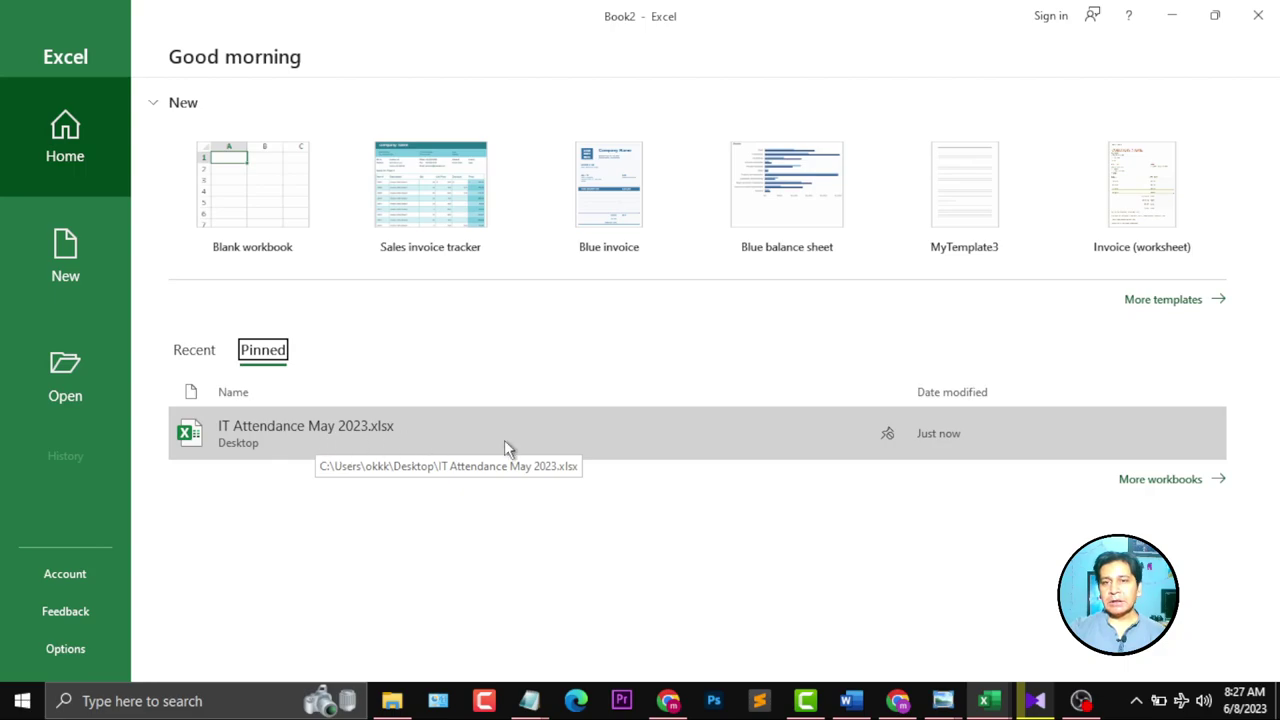
left_click(888, 436)
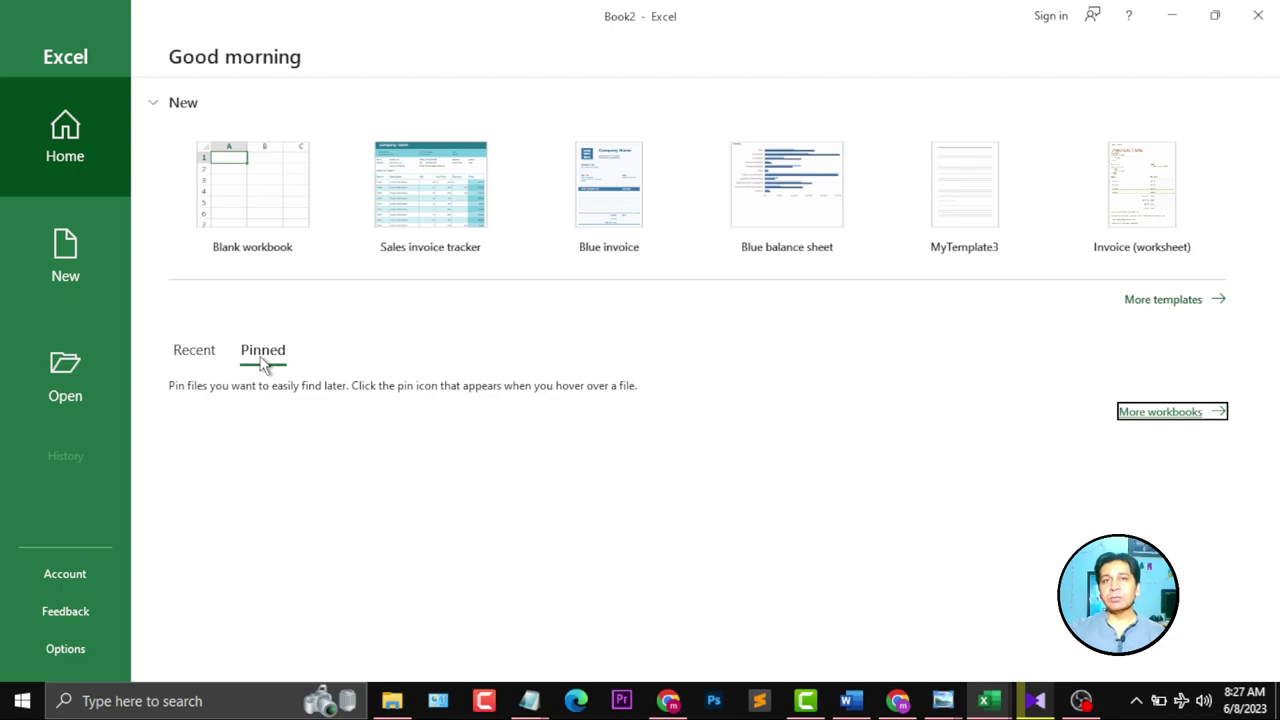
left_click(190, 354)
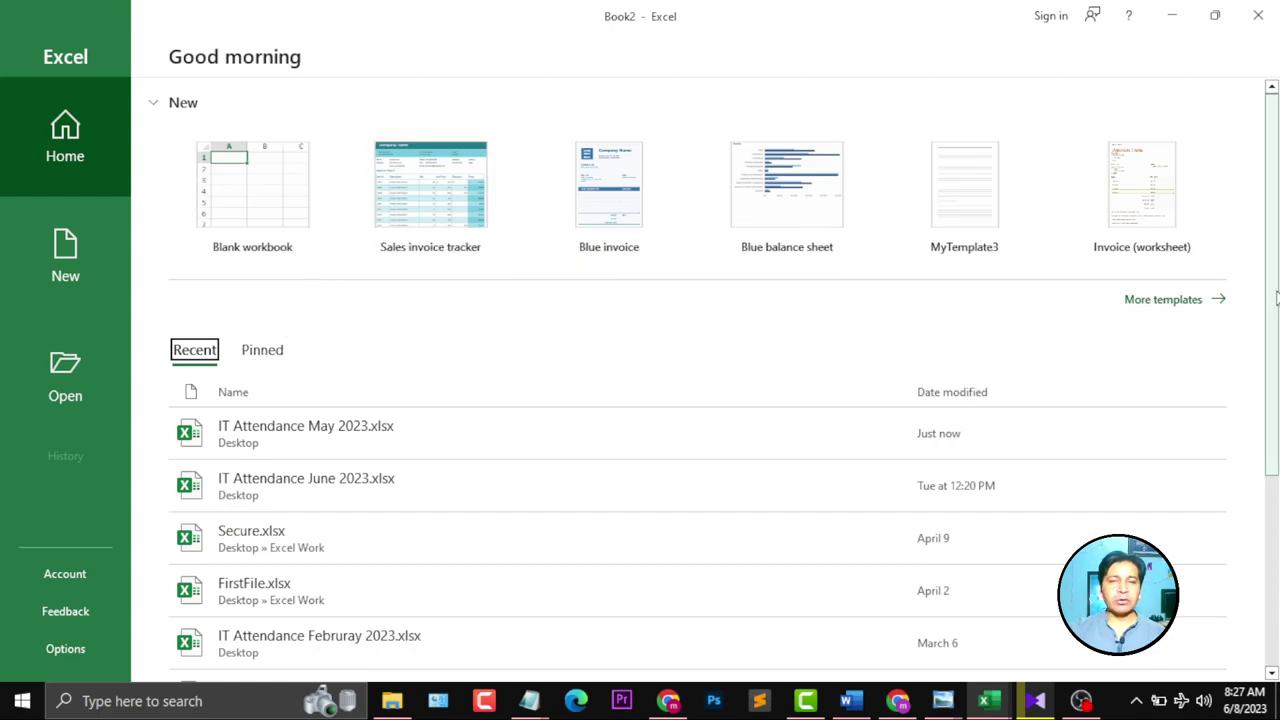
Browse the Business templates on the New page, then show the Open page's recent workbooks
left_click(77, 272)
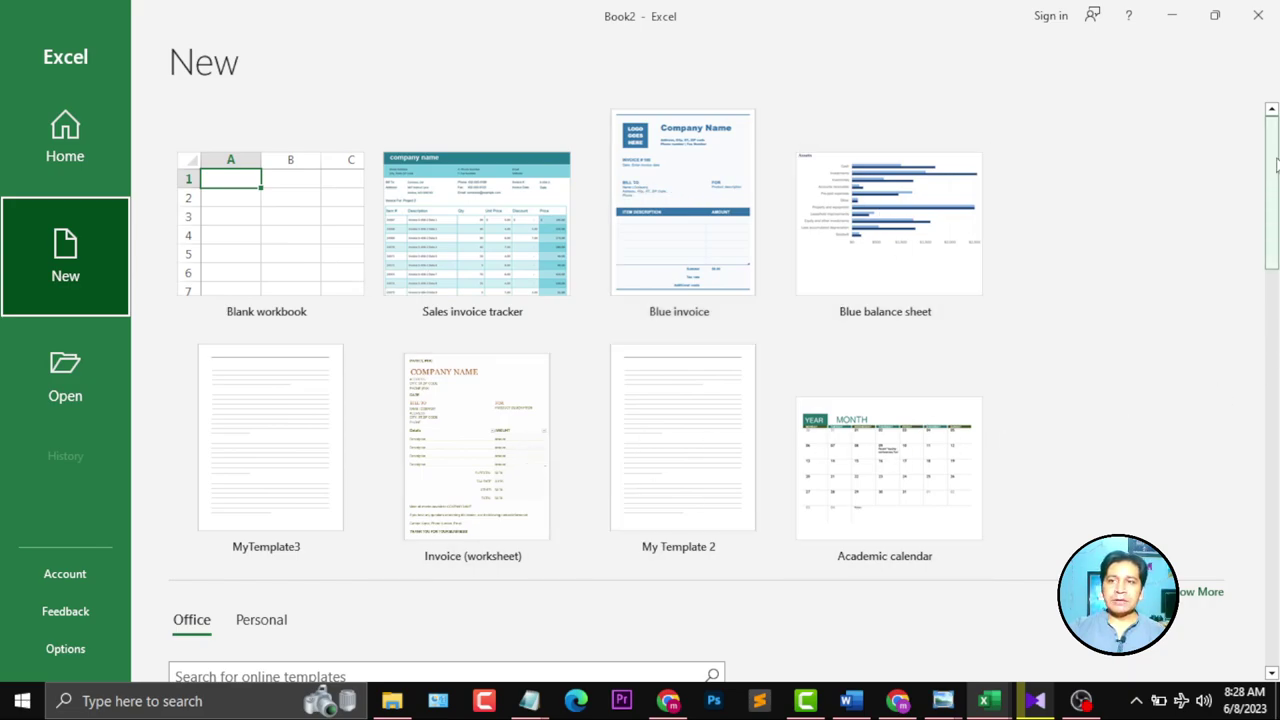
left_click_drag(1277, 183, 1277, 282)
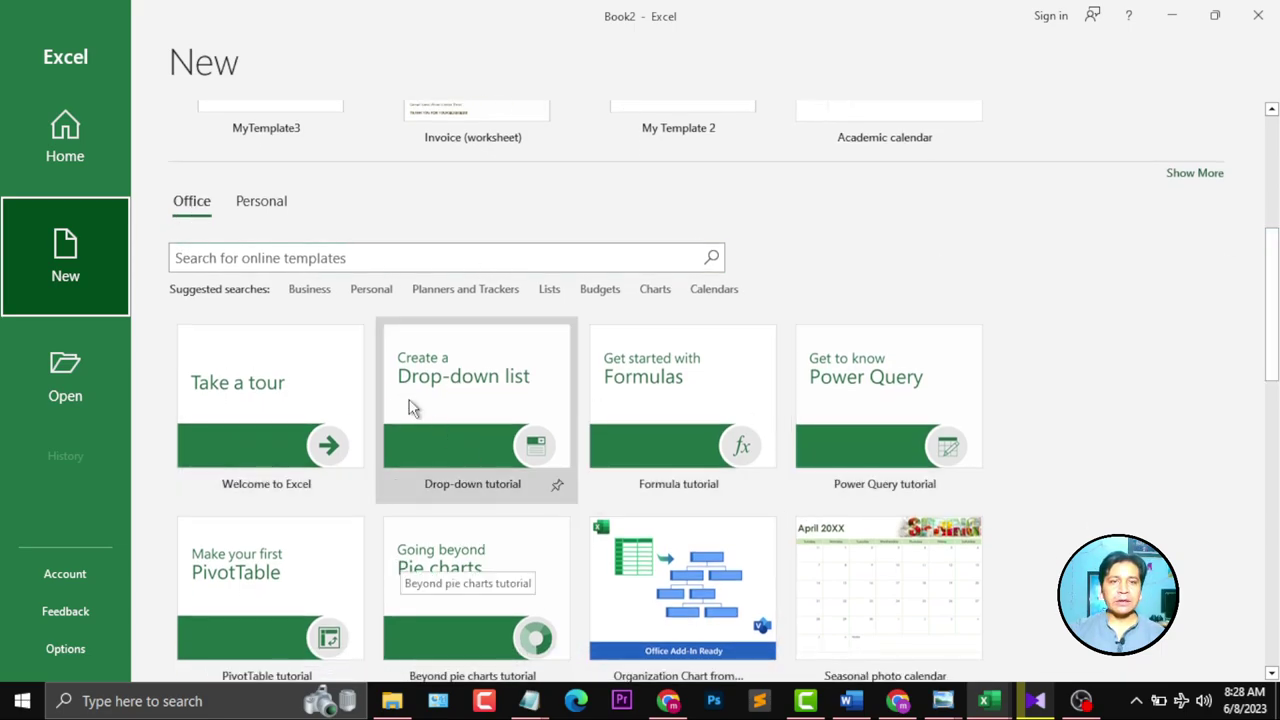
left_click(317, 299)
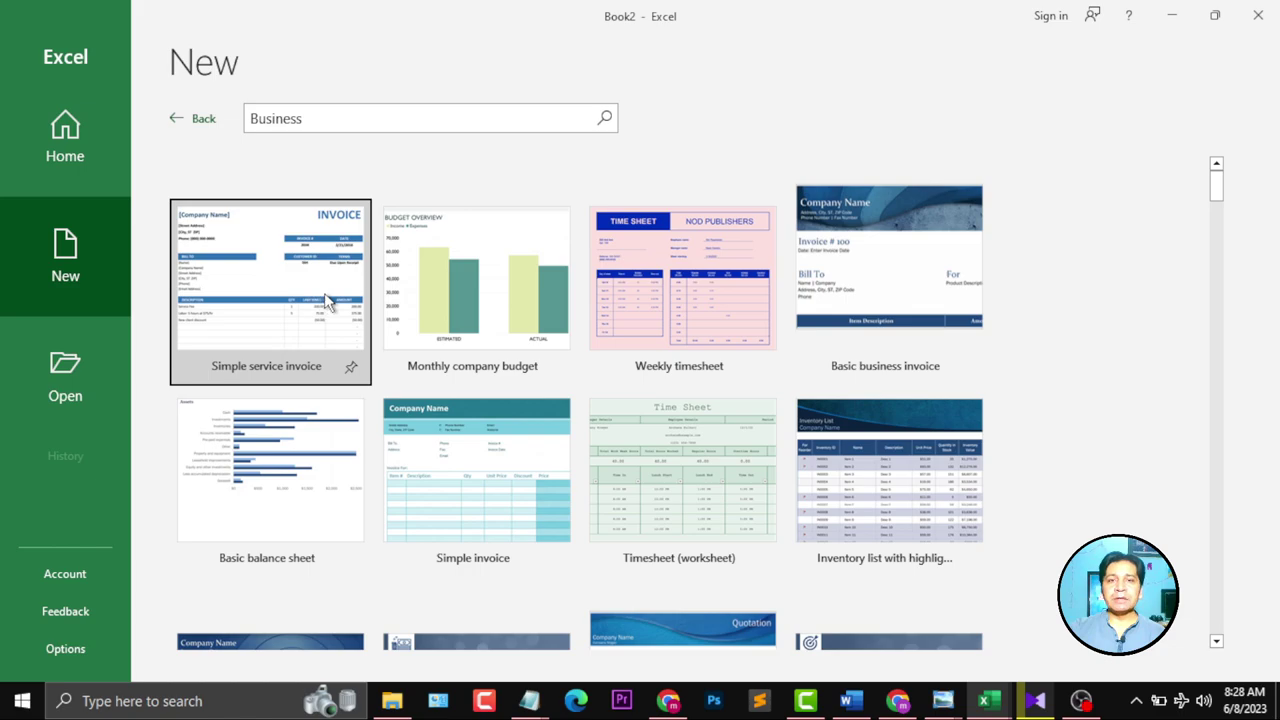
left_click(1218, 194)
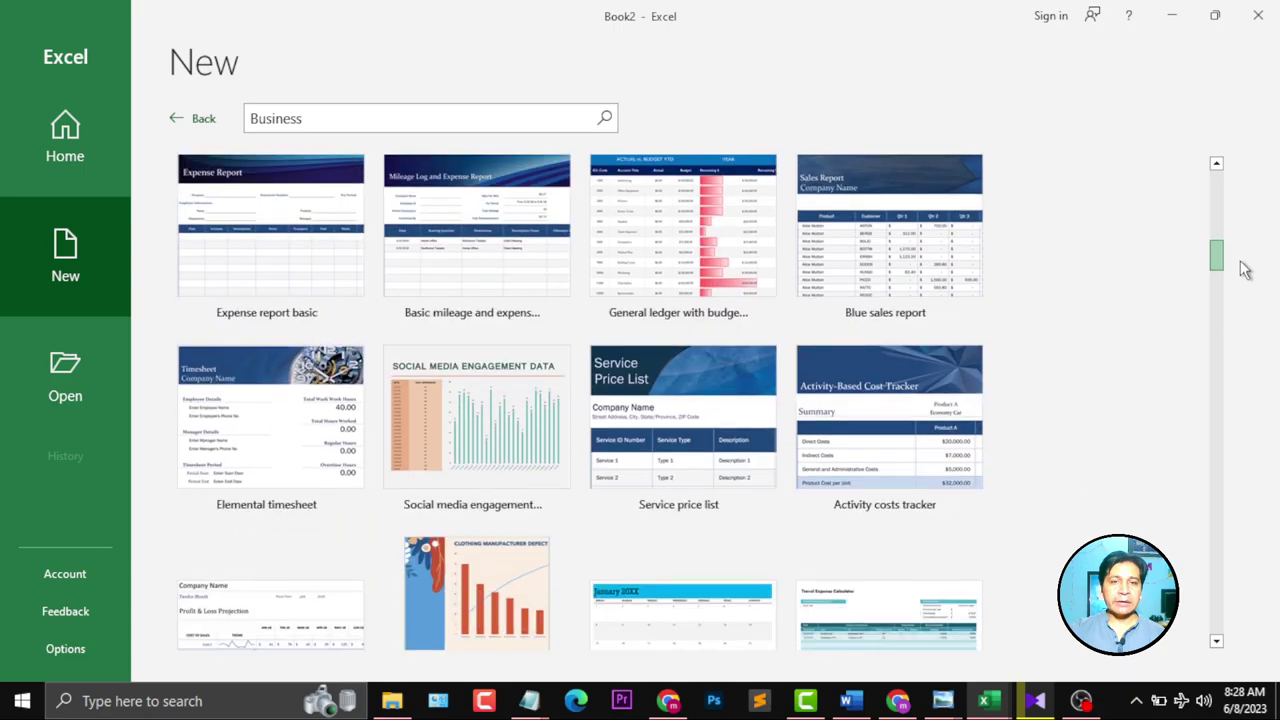
left_click_drag(1218, 194, 1259, 320)
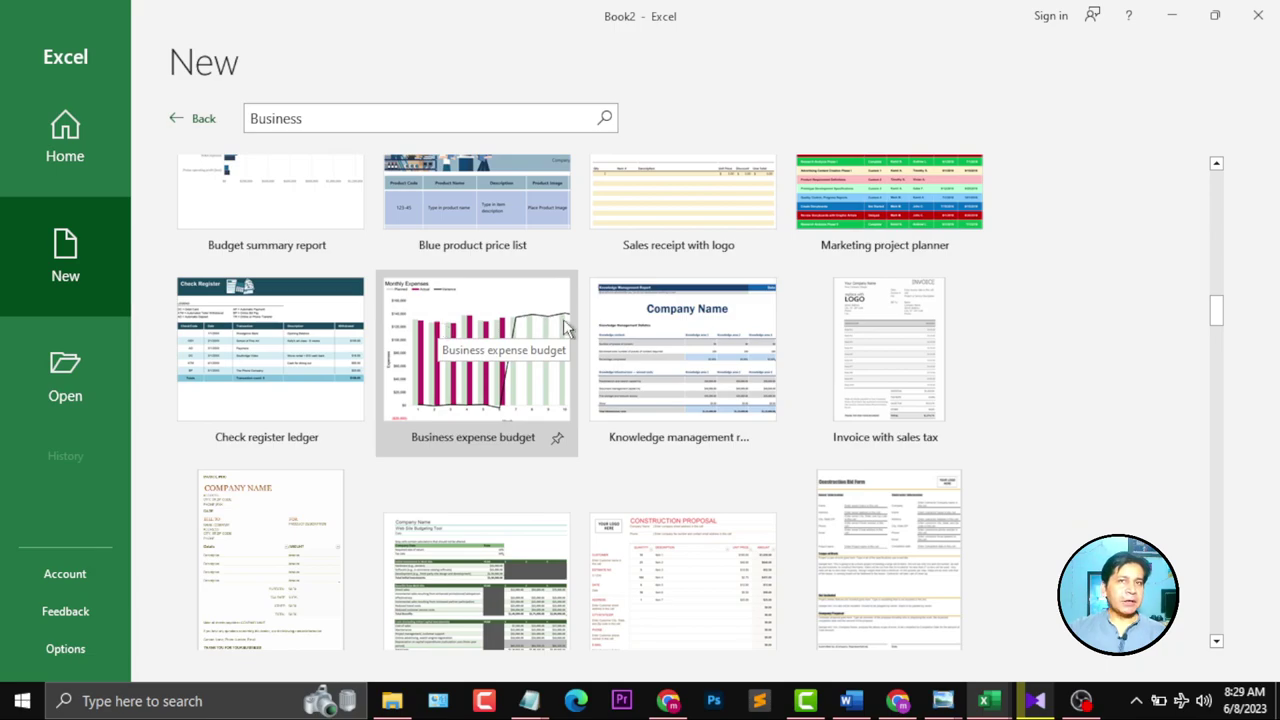
left_click(64, 374)
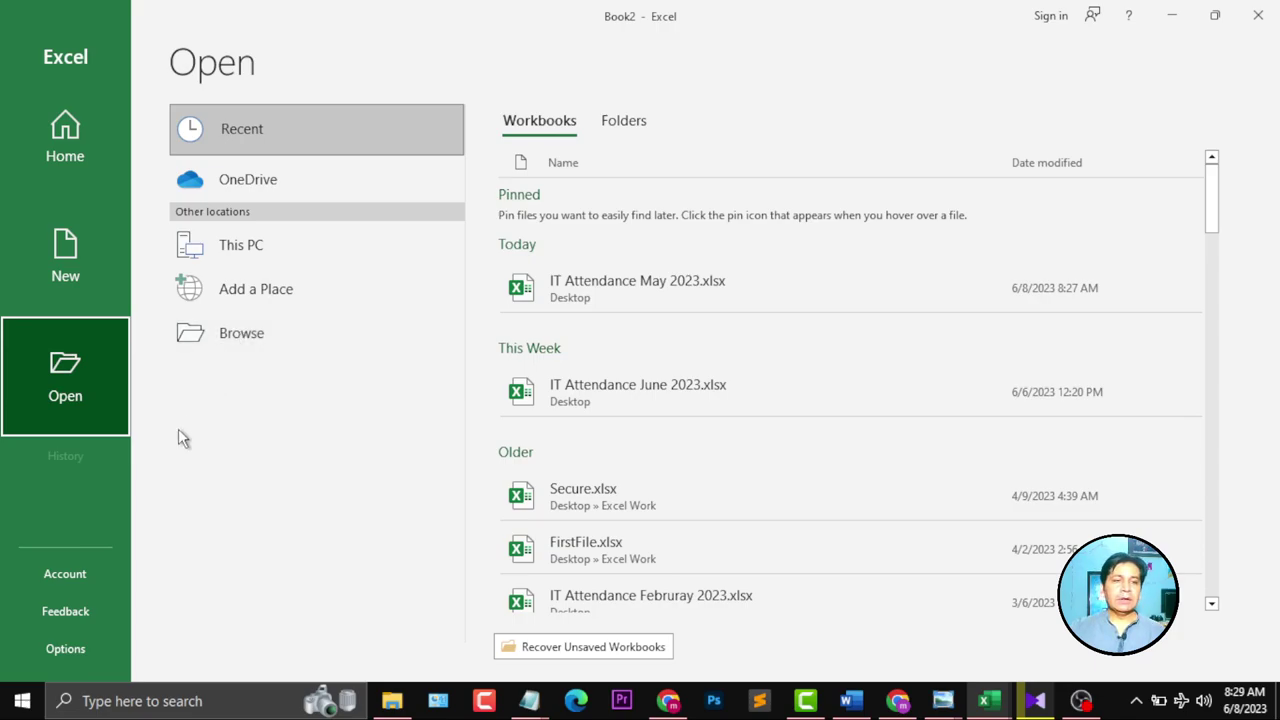
Visit the Account page, then show the Feedback page with smile, frown and suggestion options
left_click(97, 575)
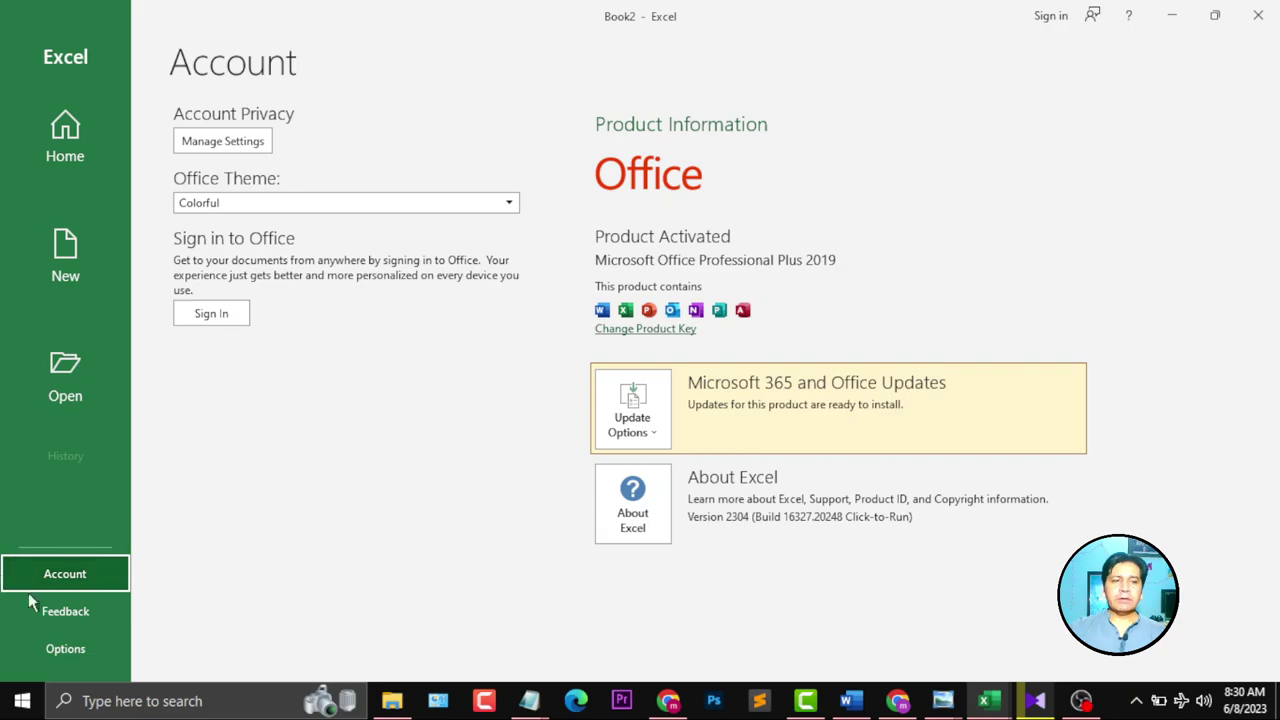
left_click(72, 600)
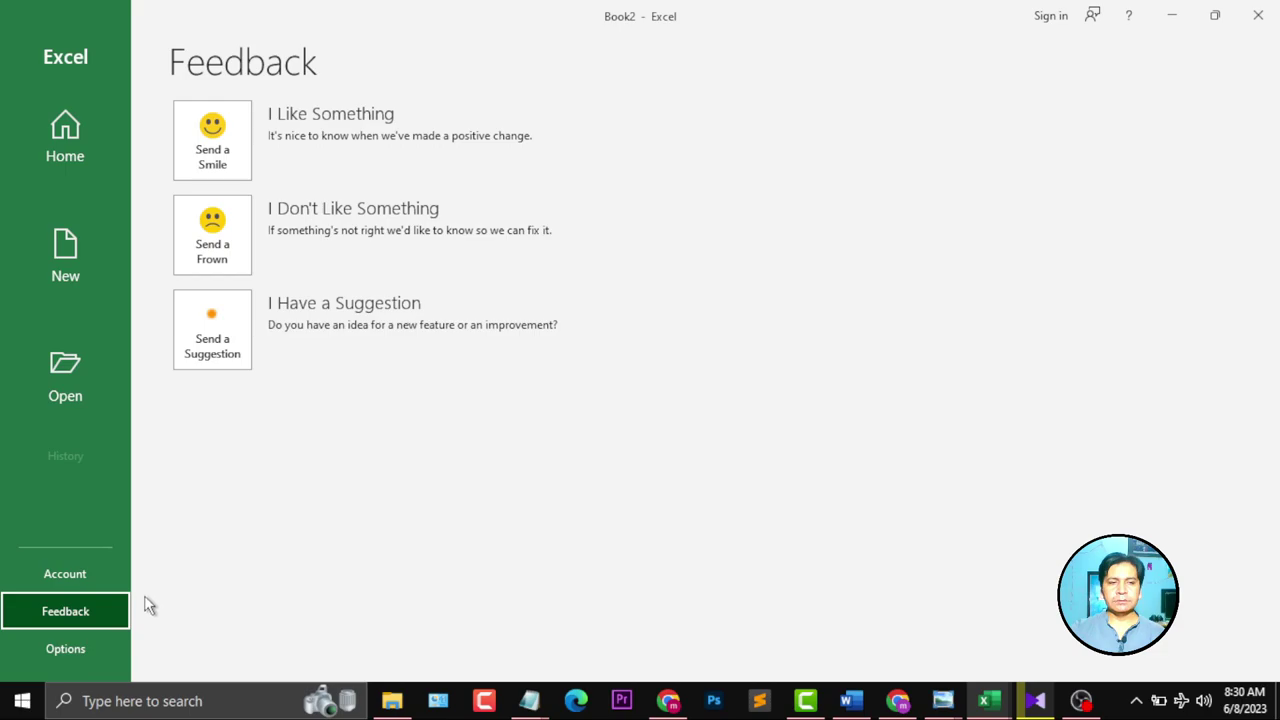
Open and cancel Excel Options, then open and leave the File backstage
left_click(86, 645)
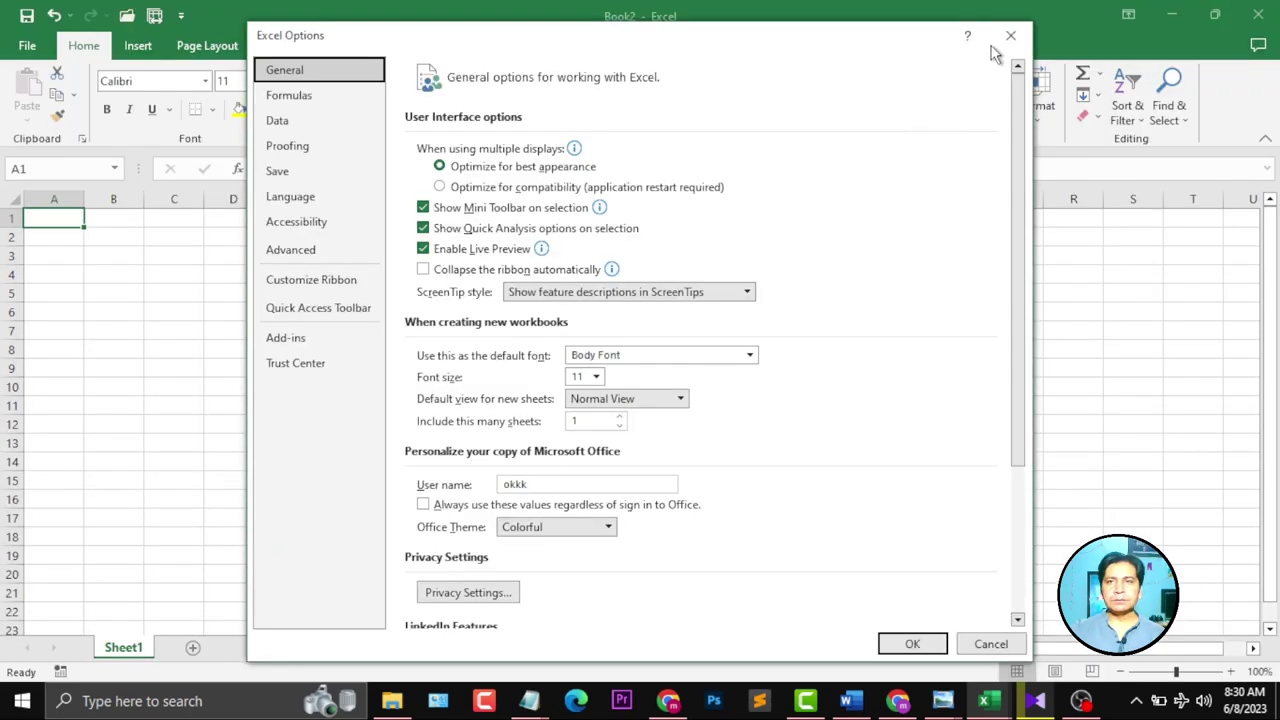
left_click(1003, 36)
left_click(27, 48)
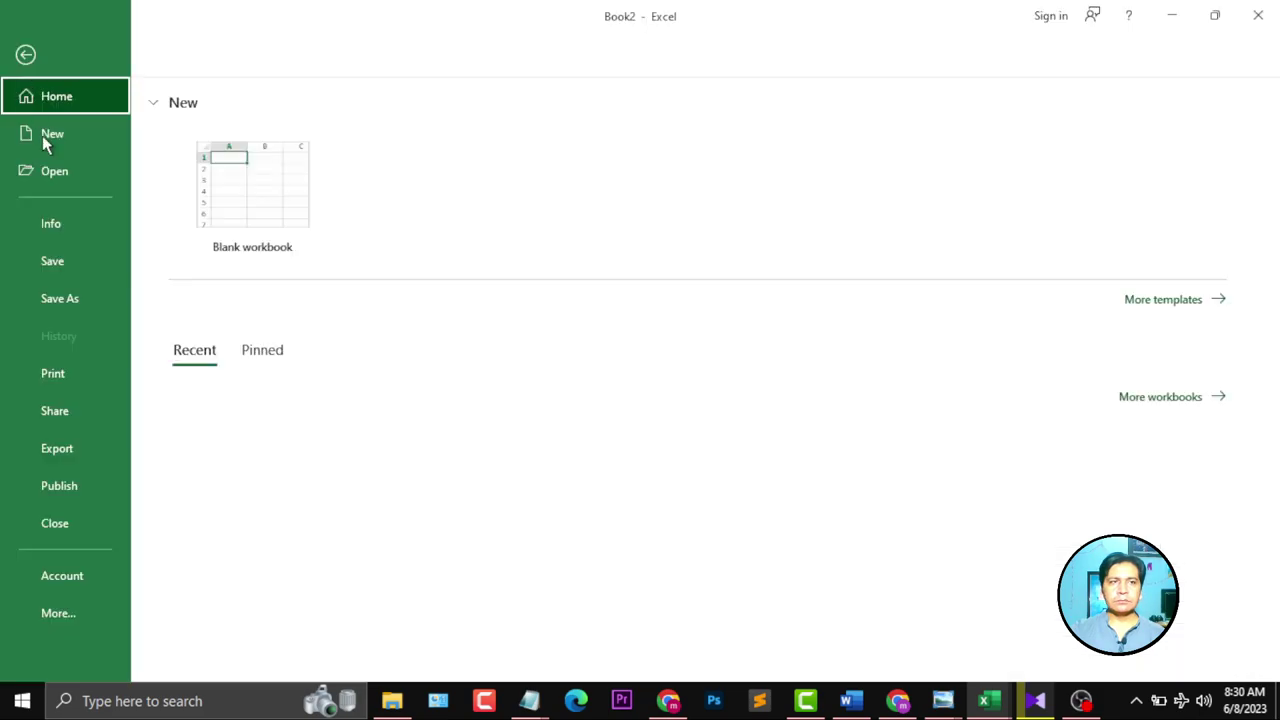
key("Escape")
Show the backstage Home page, close it, and switch to the Notepad 'Excel 2019 Introduction' window
left_click(33, 45)
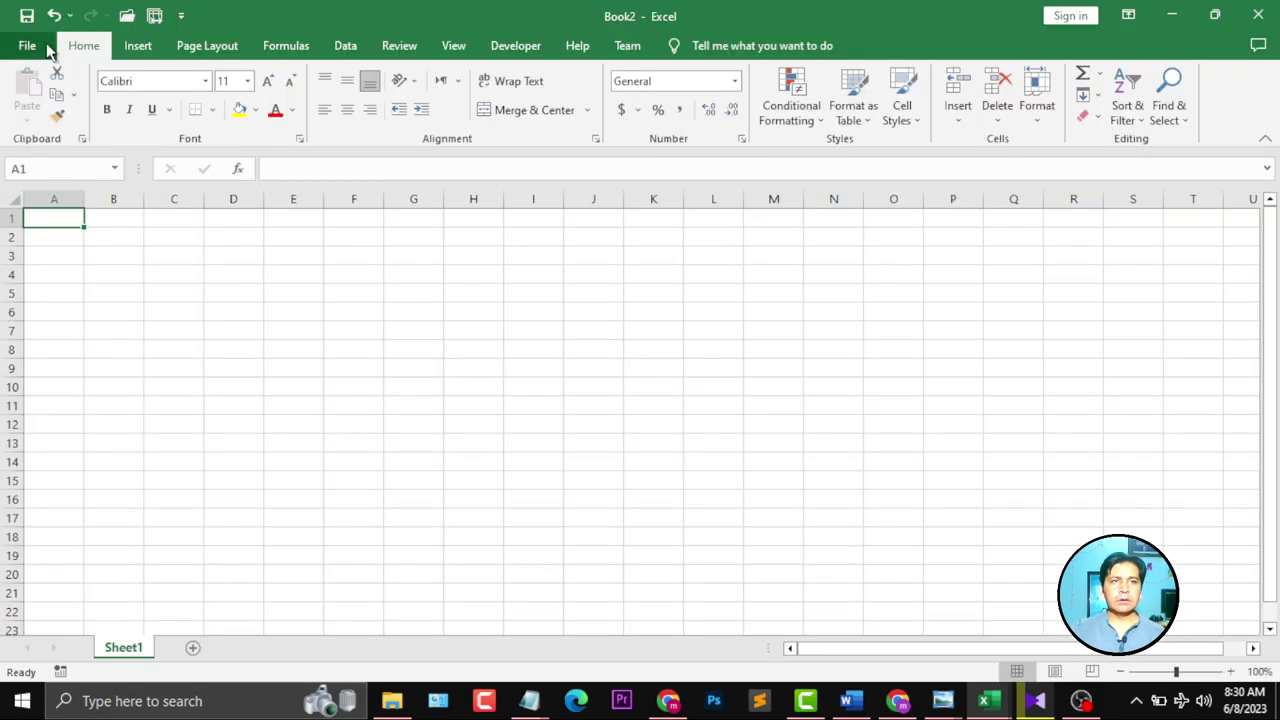
left_click(42, 38)
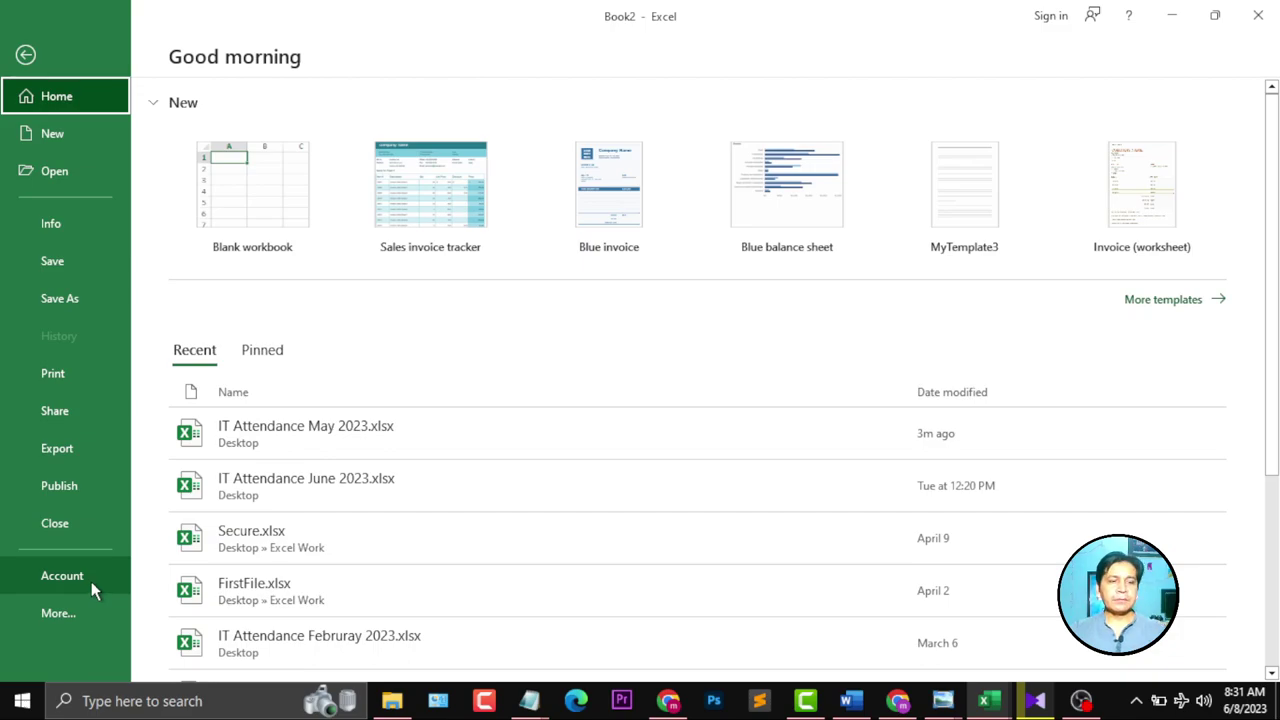
key("Escape")
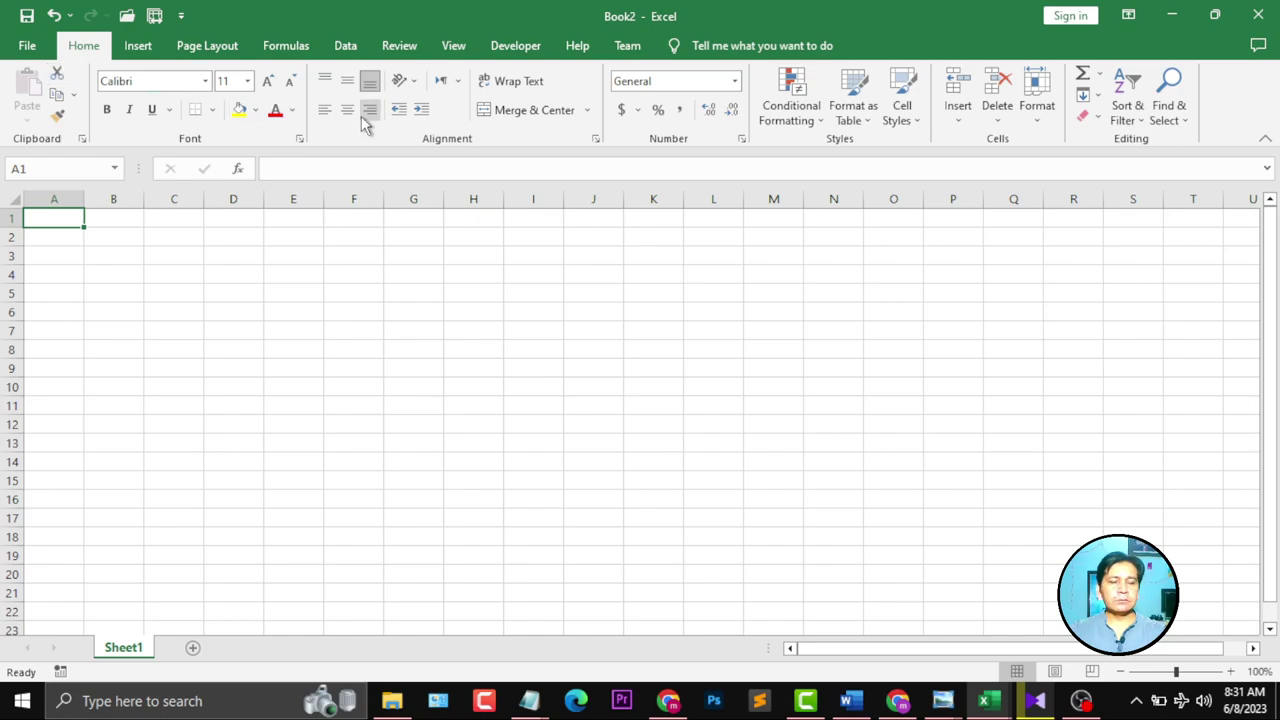
key("alt+Tab")
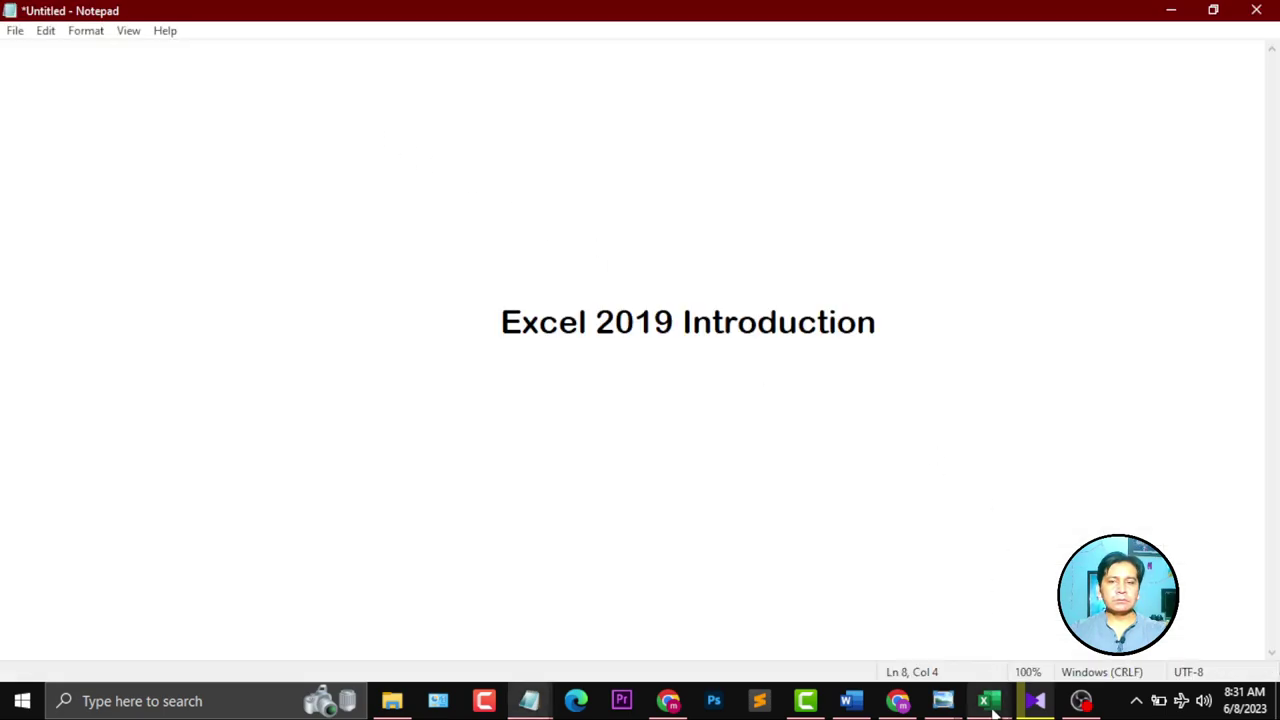
Launch a new Excel instance via Win+R 'excel' and maximize its Book3 start screen
left_click(990, 703)
left_click(975, 320)
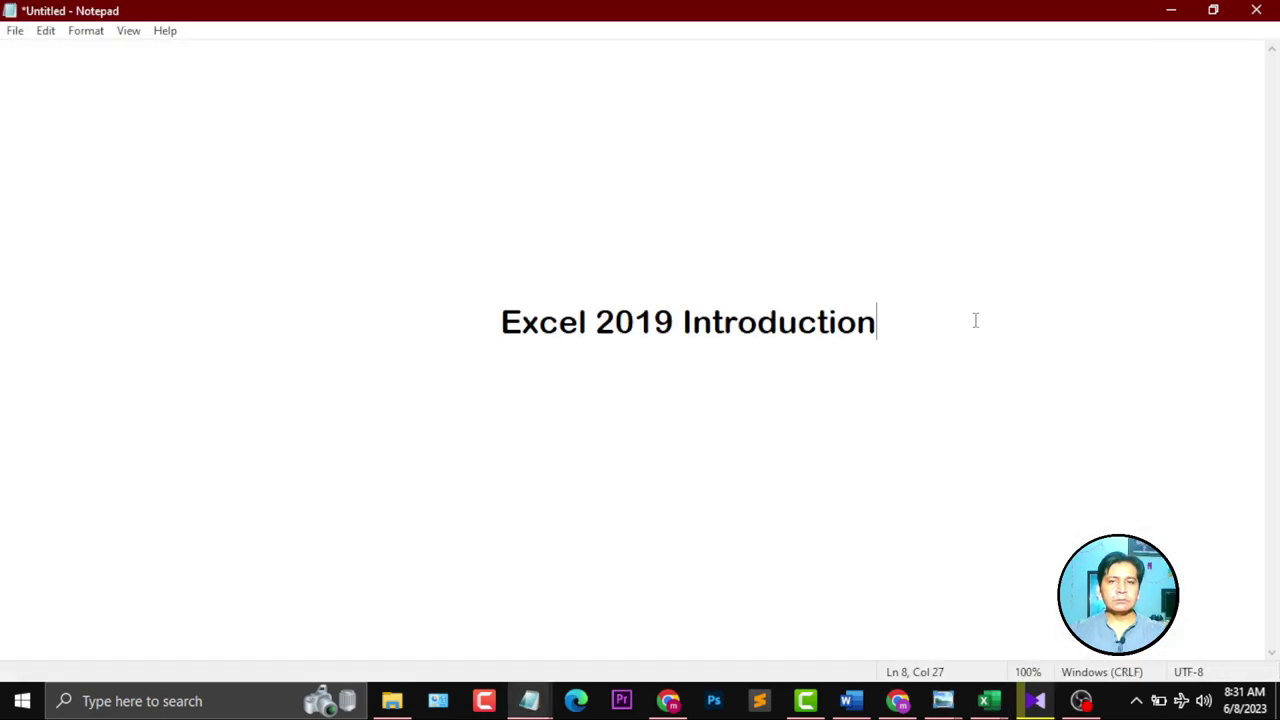
key("super+r")
type("excel")
key("Return")
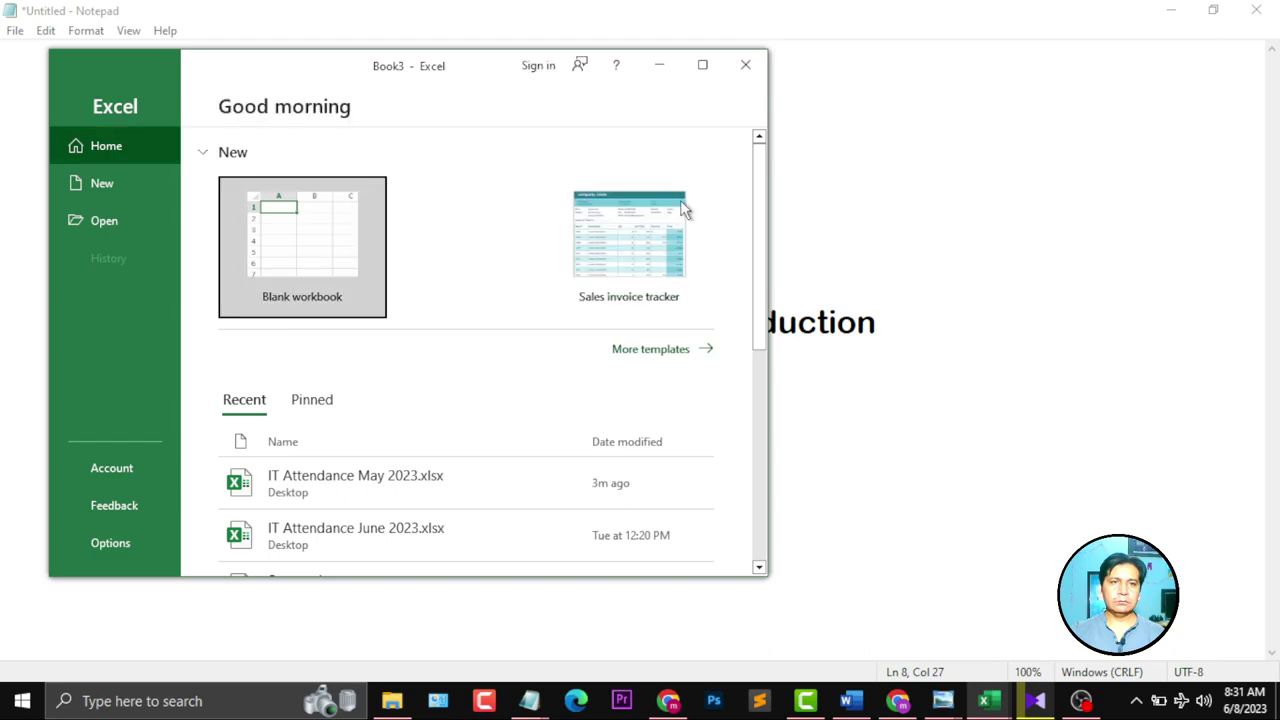
left_click(715, 76)
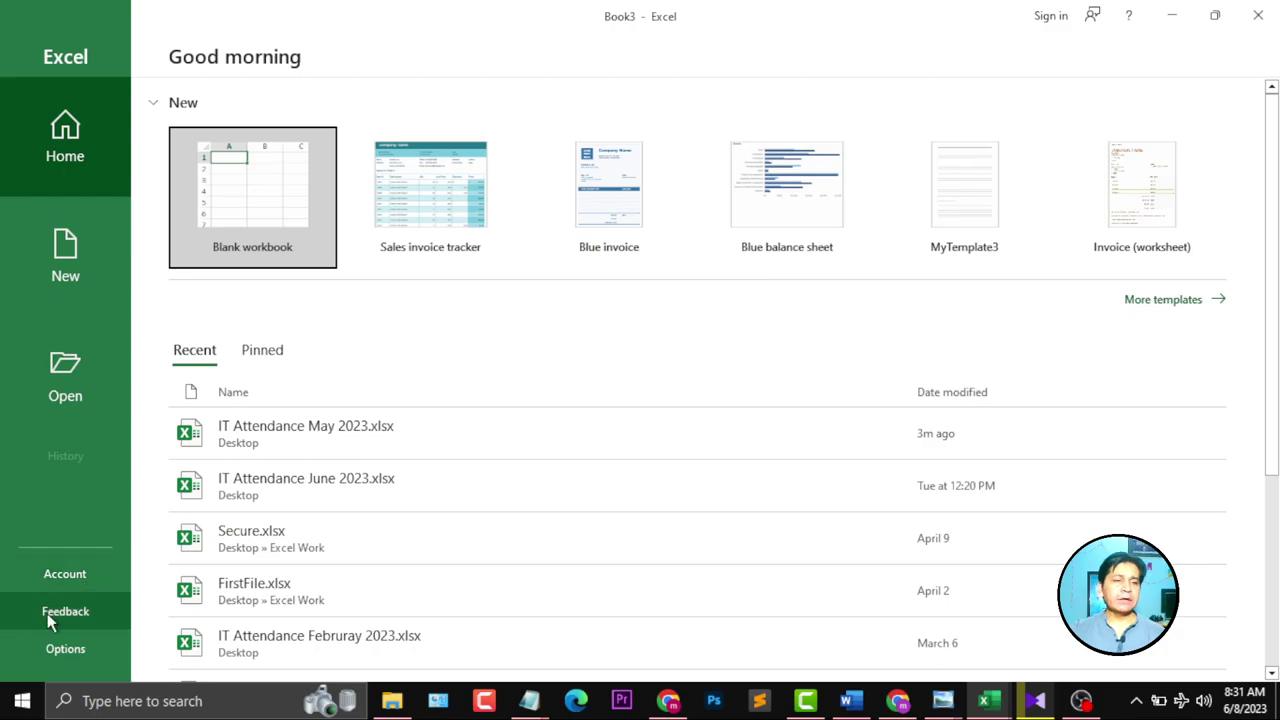
Review the General options, keeping the default font size 11 and the Colorful theme
left_click(86, 653)
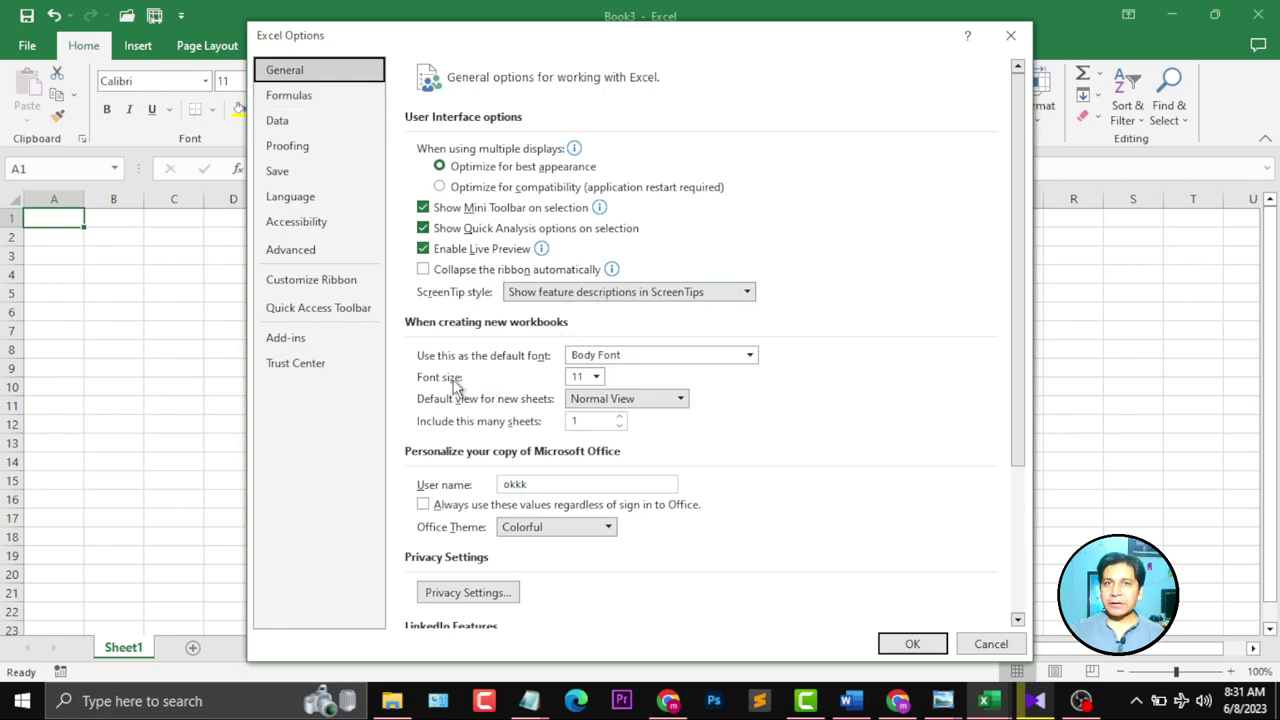
left_click(585, 376)
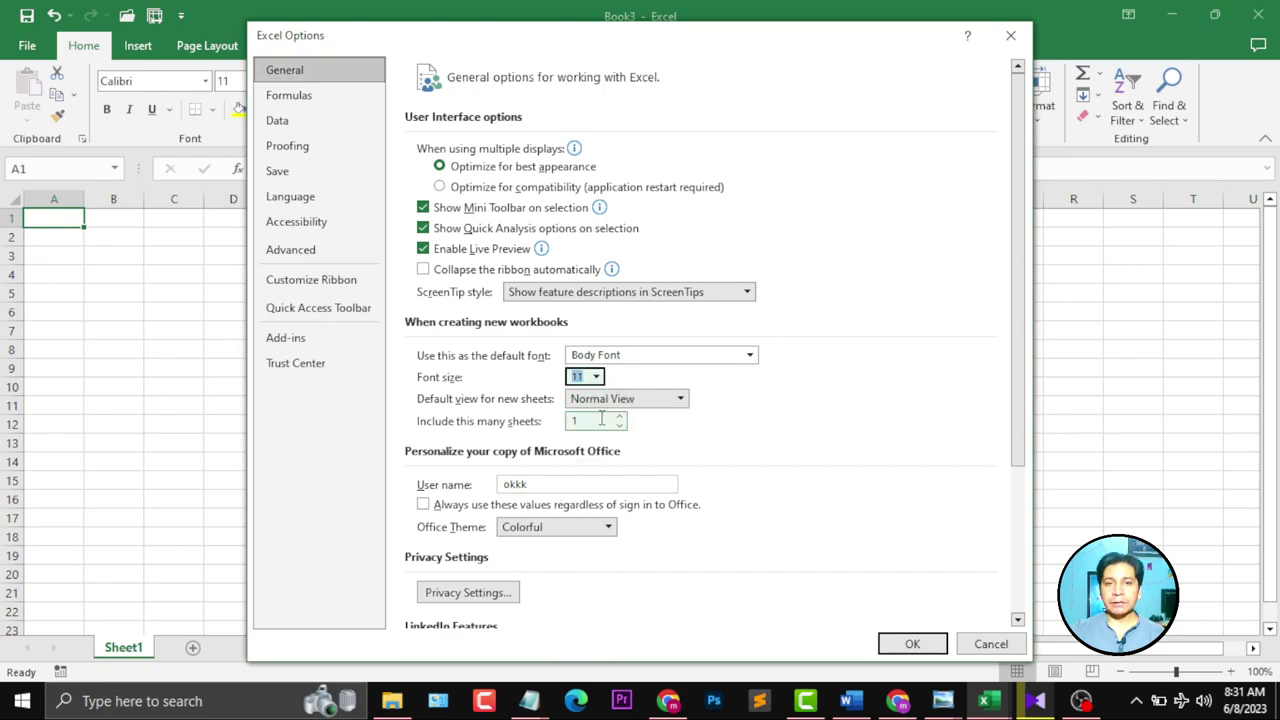
left_click(596, 376)
left_click(596, 376)
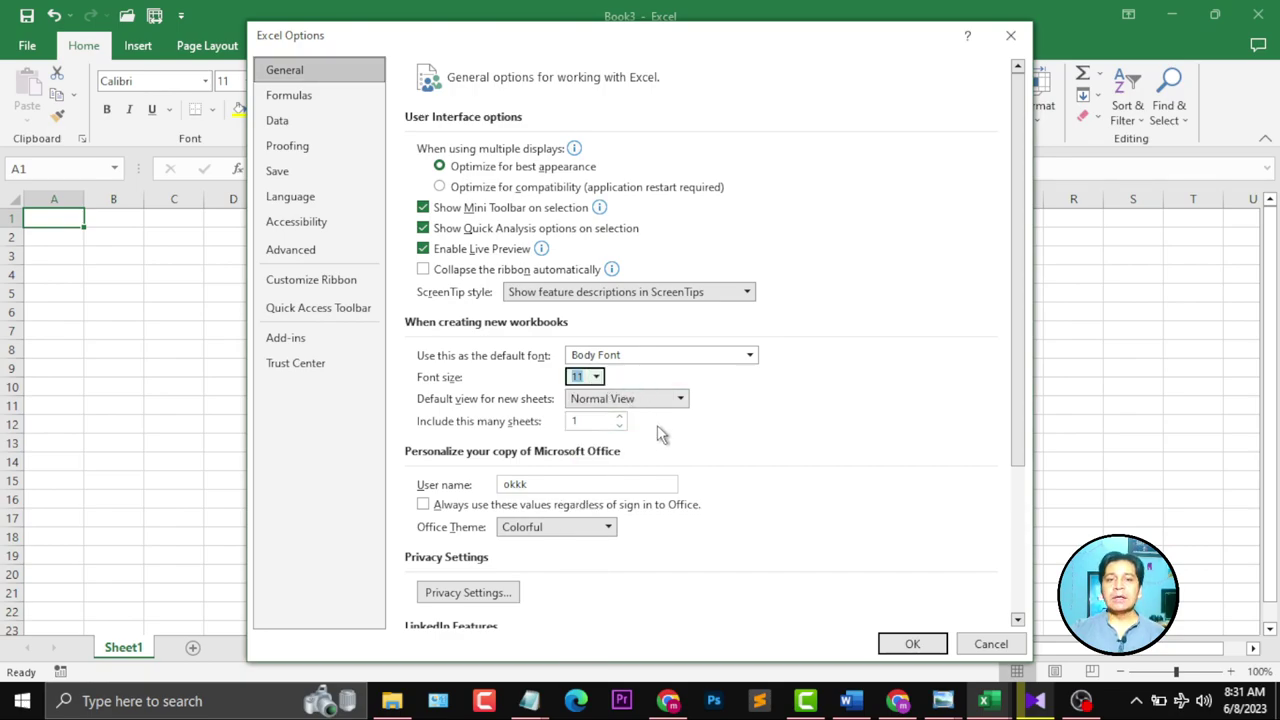
left_click(606, 527)
left_click(560, 484)
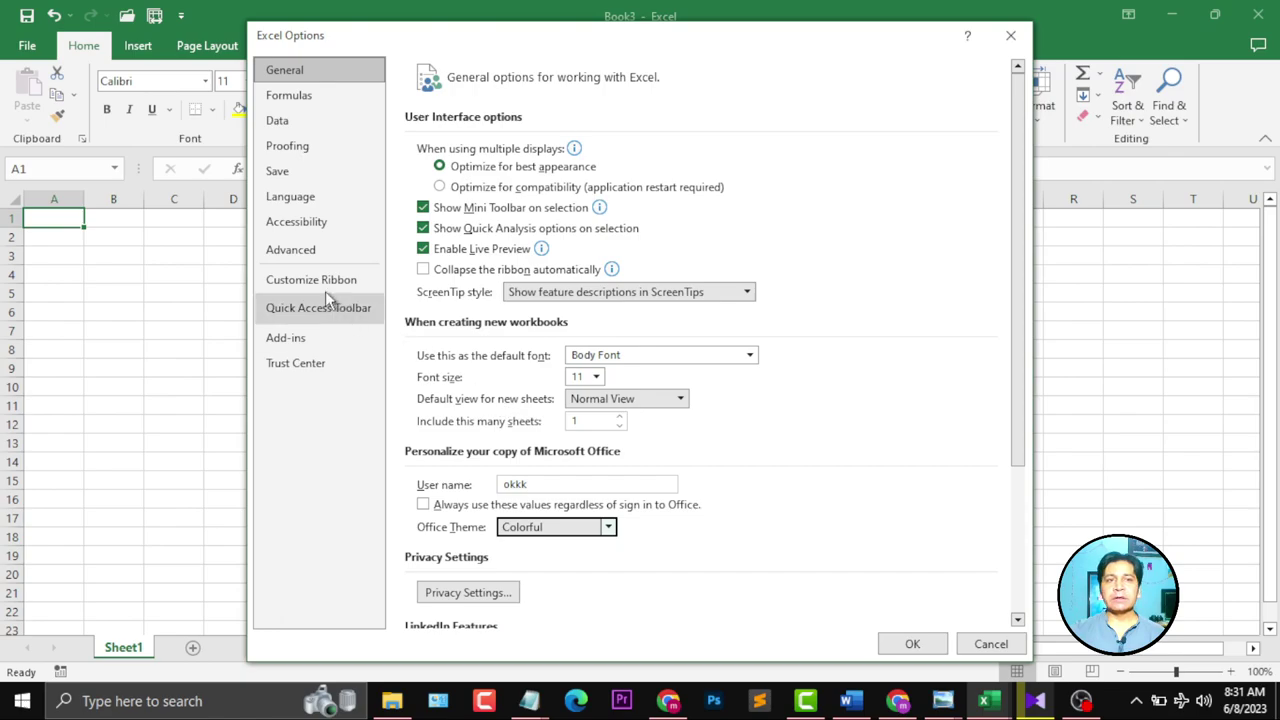
Browse the Formulas, Data and Advanced option categories
left_click(289, 93)
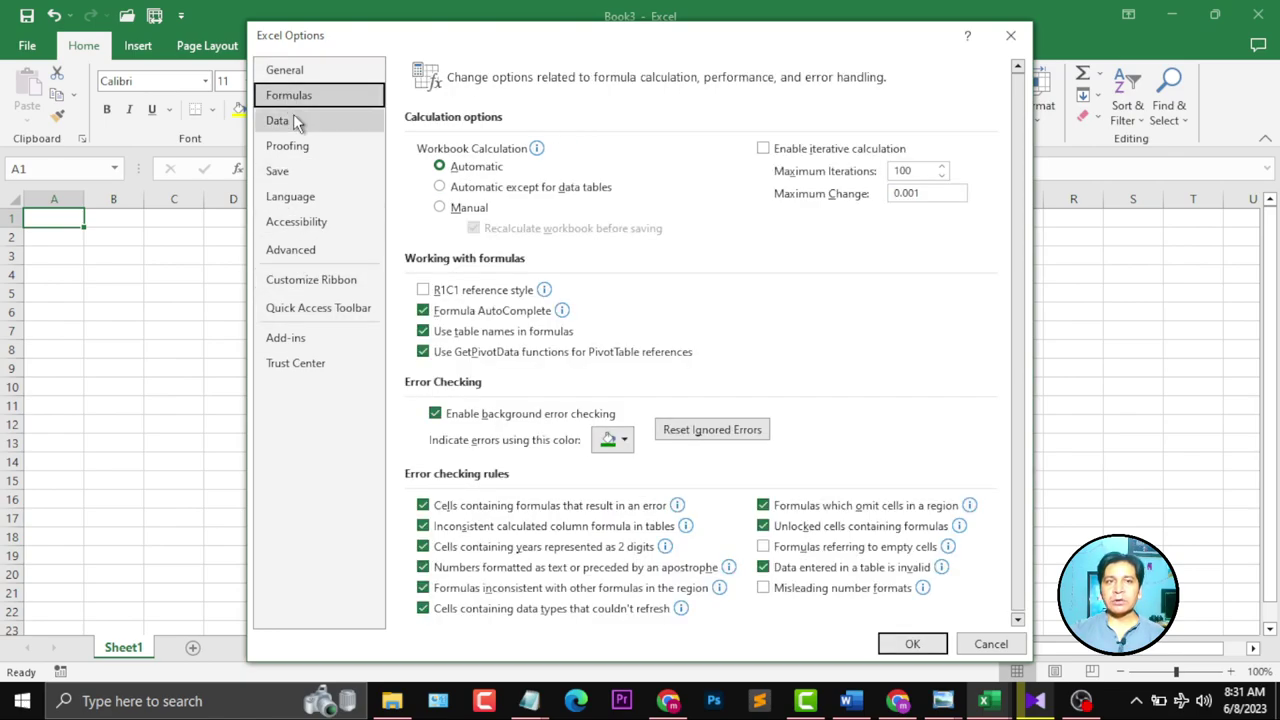
left_click(295, 120)
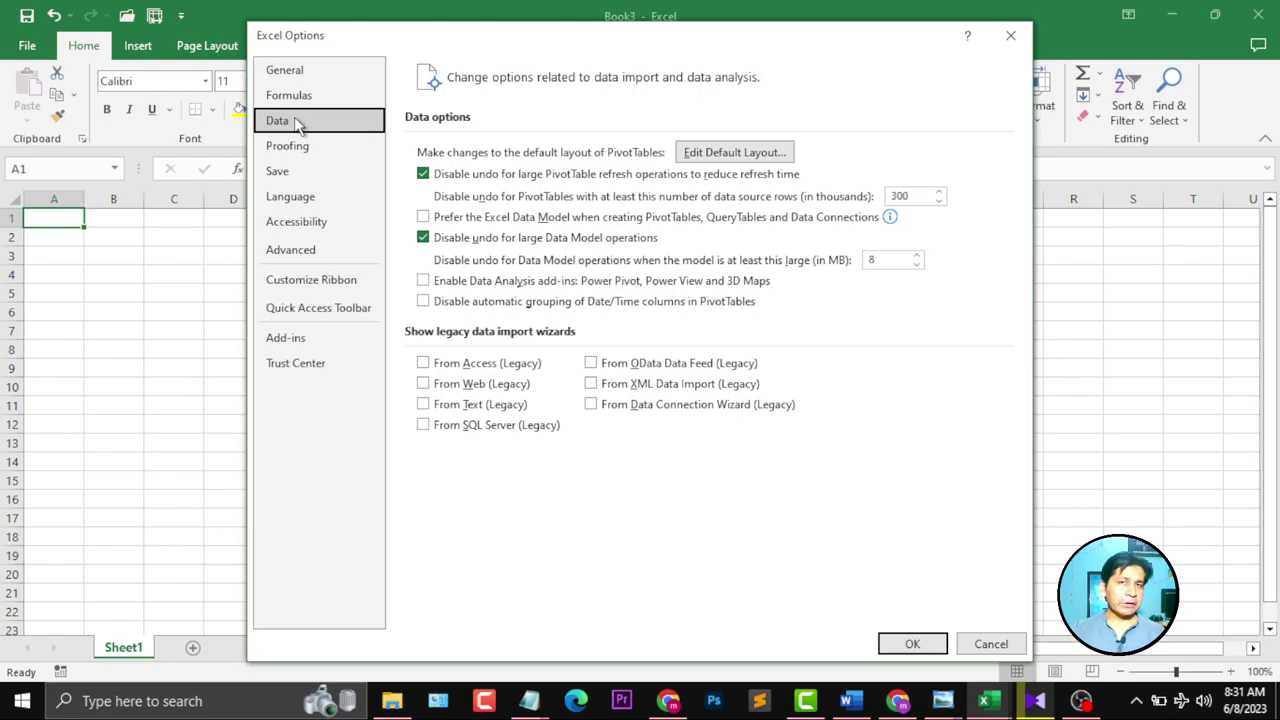
left_click(319, 250)
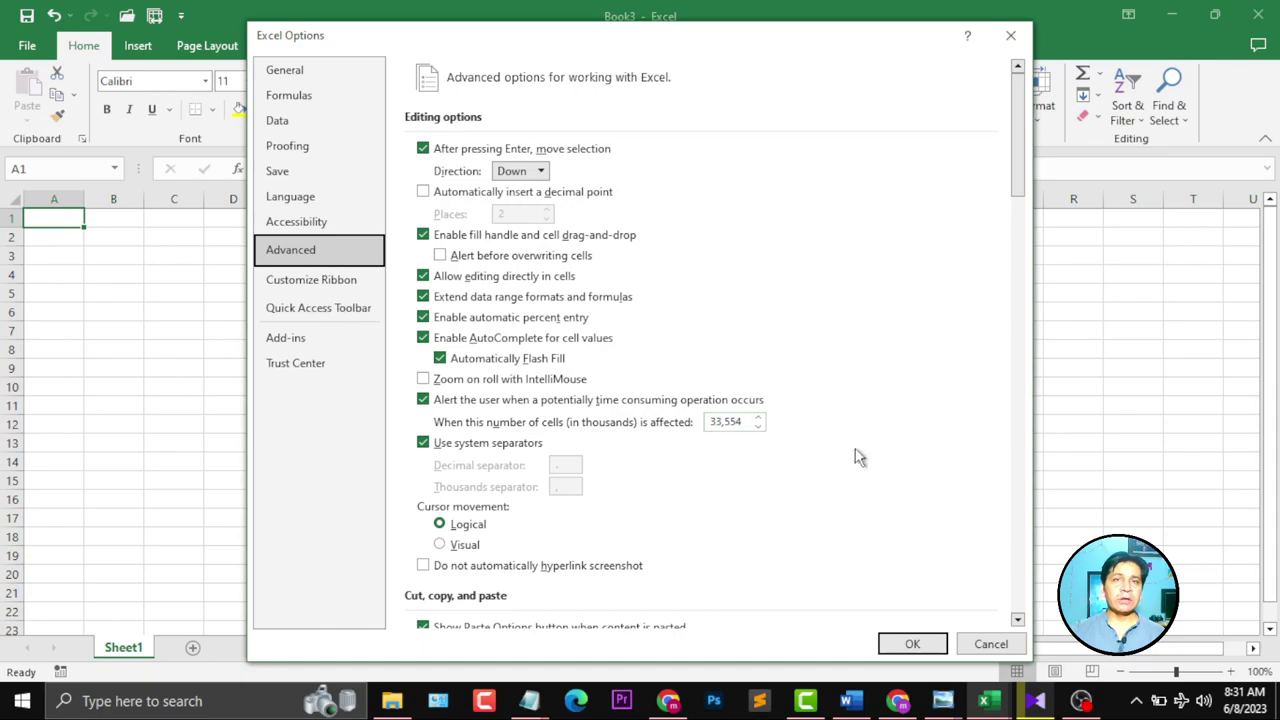
left_click(993, 644)
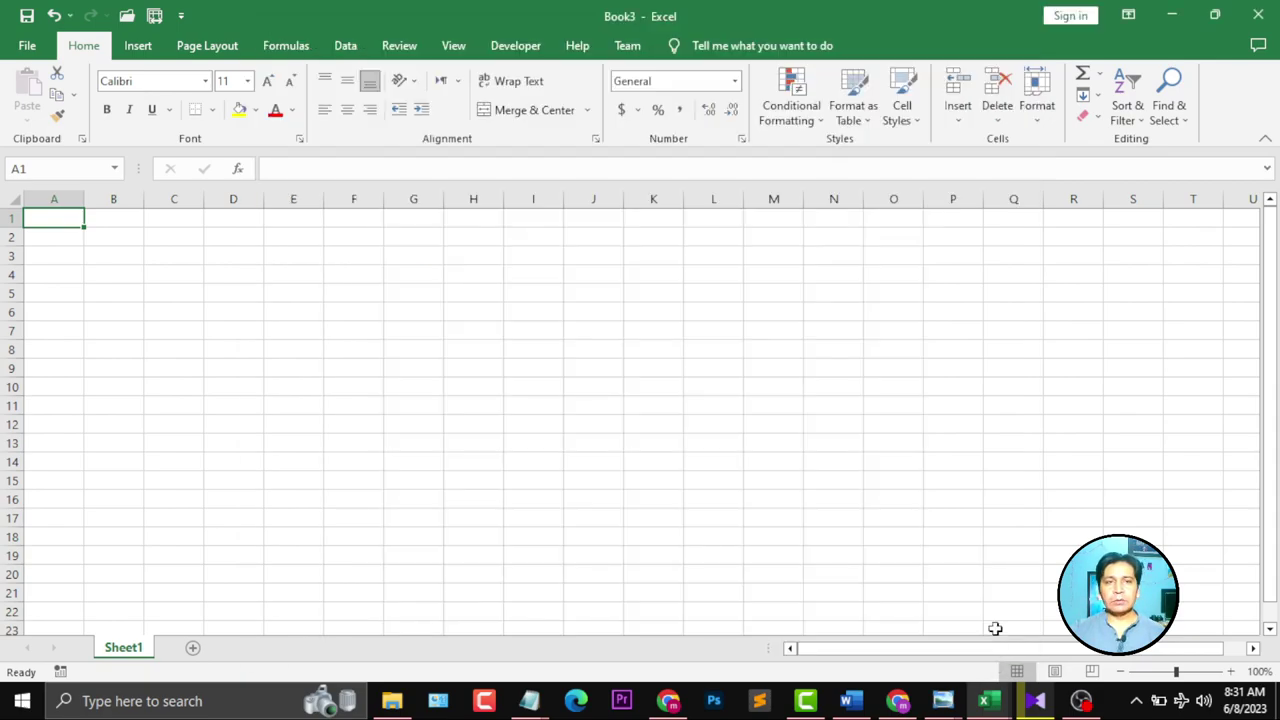